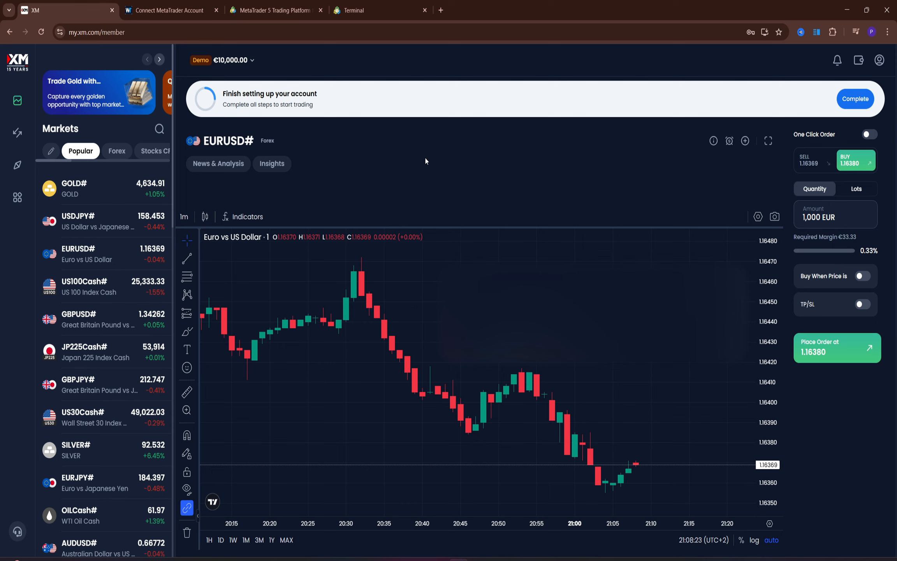
Switch to WebhookTrade and open its page for connecting a MetaTrader account.
click(286, 4)
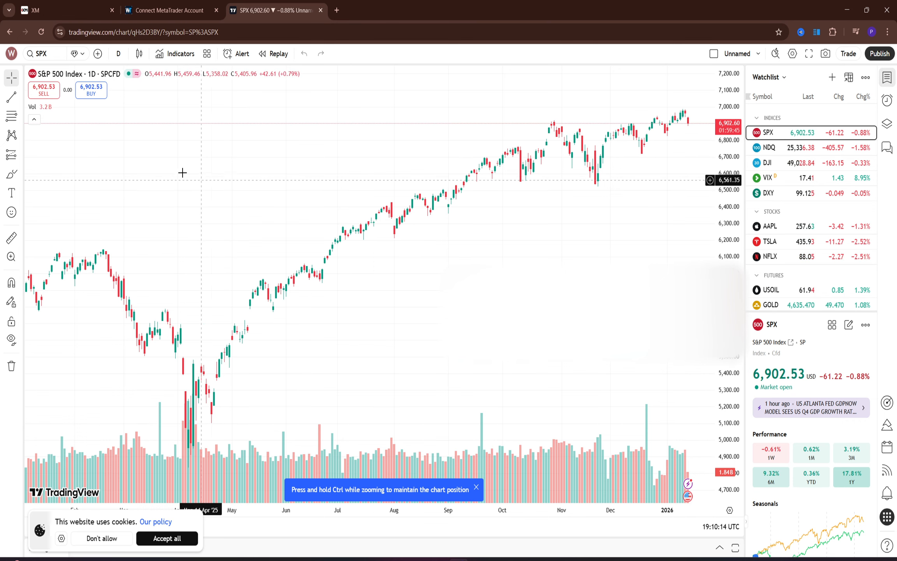
click(148, 4)
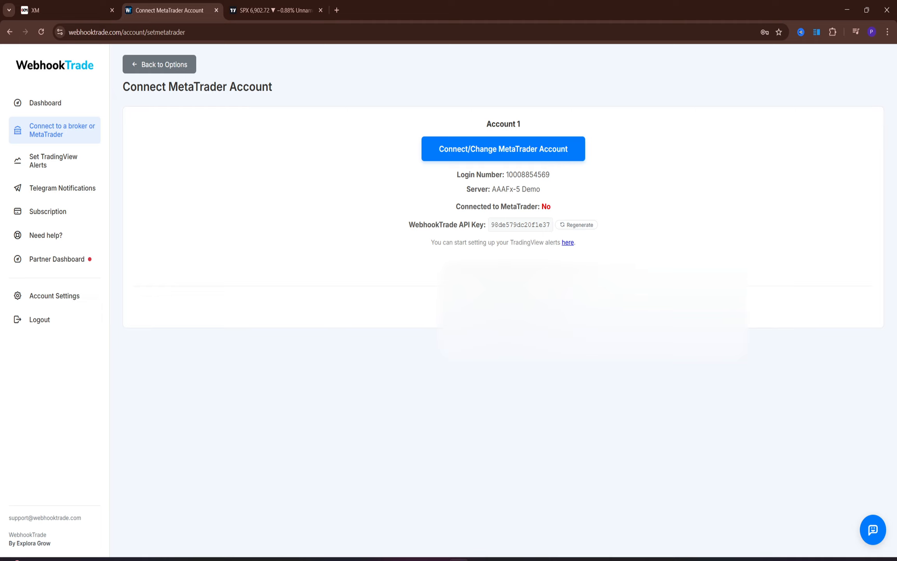
click(44, 103)
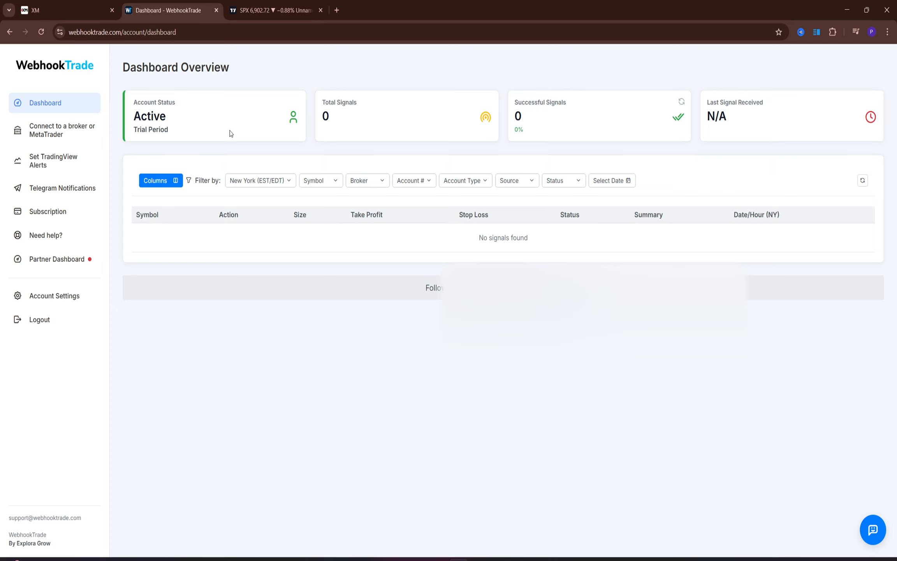
click(62, 134)
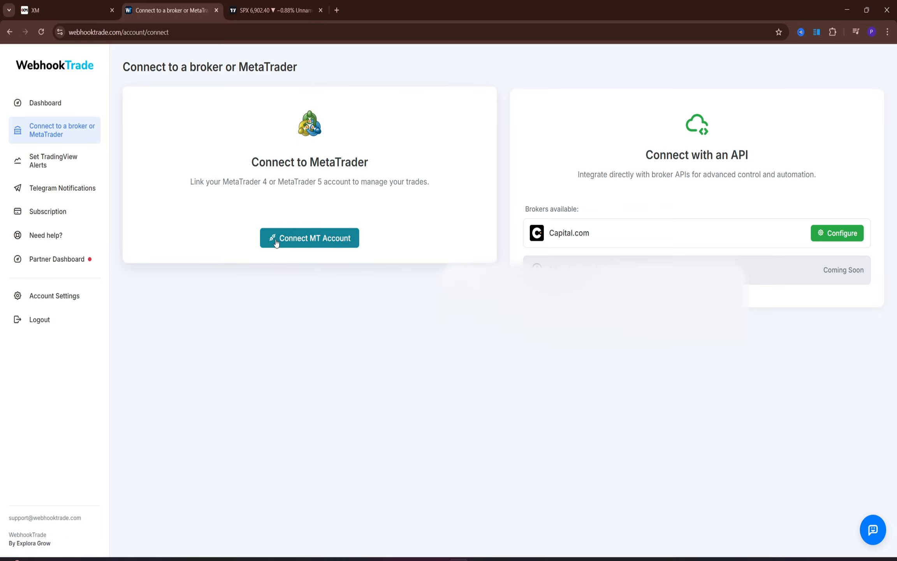
click(313, 243)
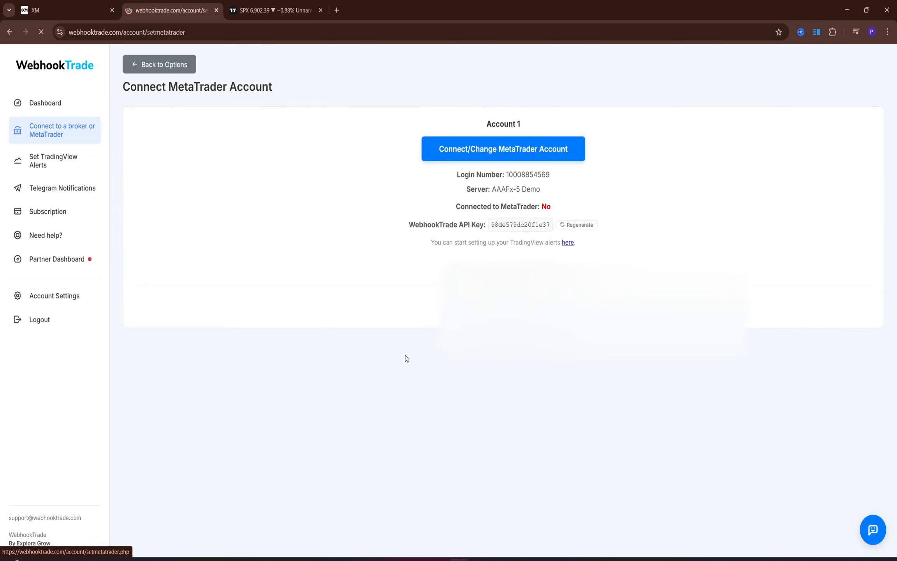
Review the monthly plans for multiple and basic MetaTrader connections, and dismiss the plan overview.
click(503, 307)
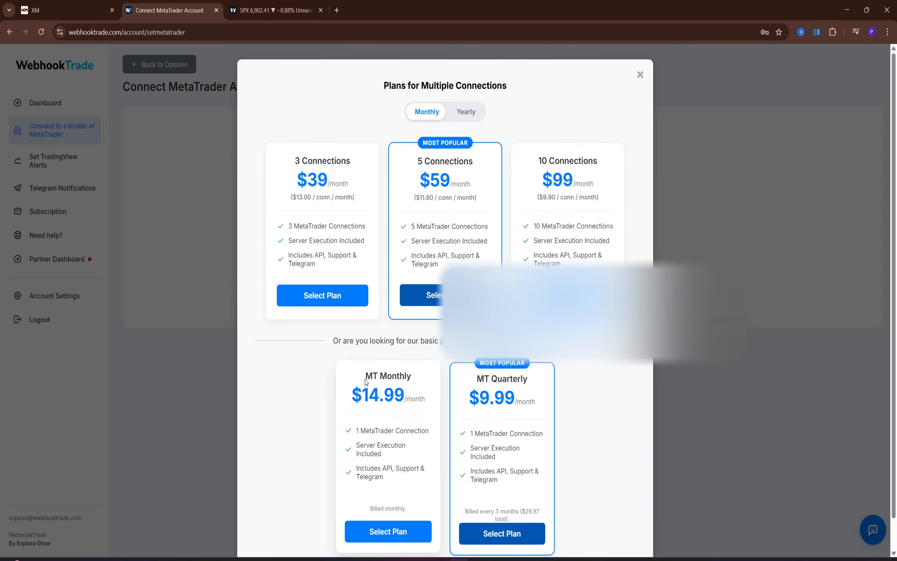
scroll(530, 248, down, 1)
scroll(627, 58, up, 1)
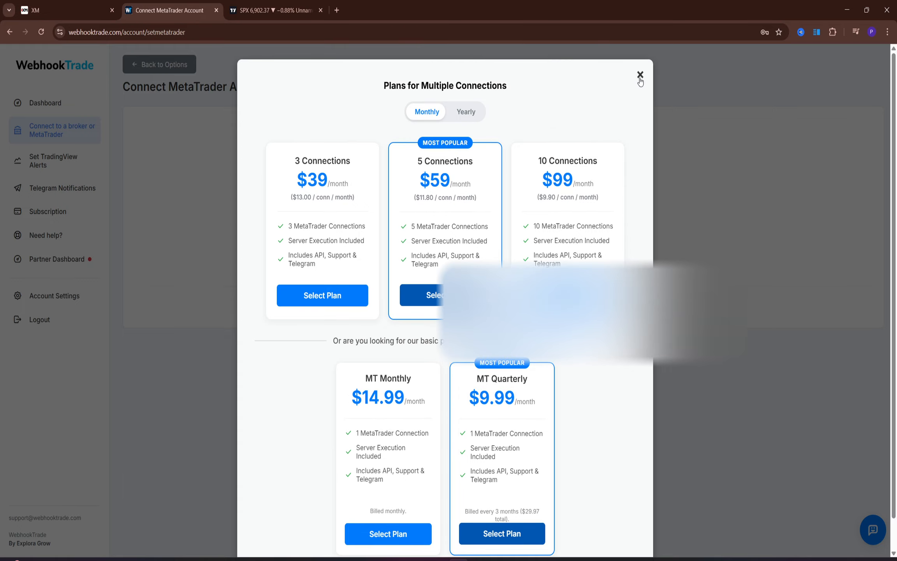
click(639, 75)
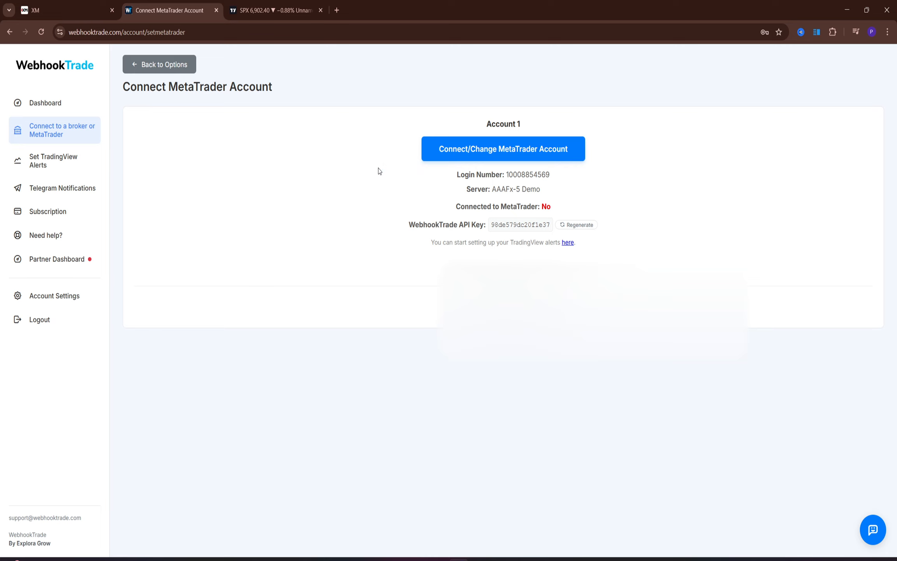
Open the update form for MetaTrader Account 1 and clear its login number.
click(444, 154)
click(399, 152)
click(272, 155)
click(428, 149)
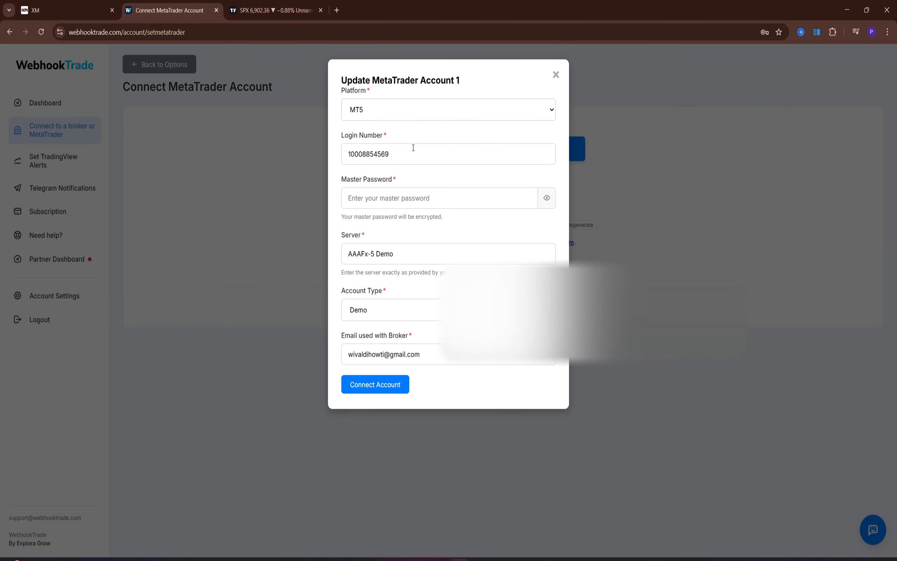
click(385, 156)
key(BackSpace)
key(BackSpace)
key(BackSpace)
key(BackSpace)
key(BackSpace)
key(BackSpace)
key(BackSpace)
key(BackSpace)
key(BackSpace)
key(BackSpace)
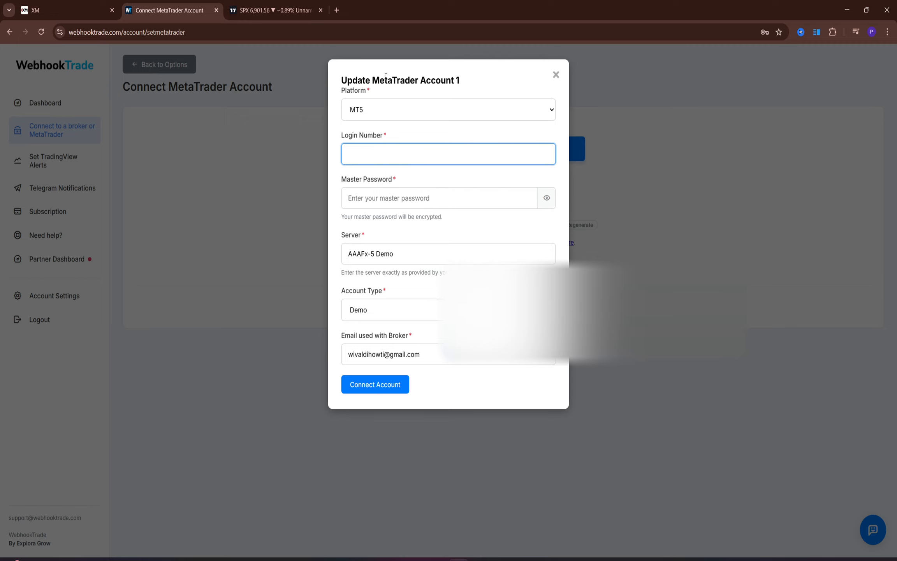
Examine the platform, login number, master password and server fields, and dismiss the account form.
click(510, 109)
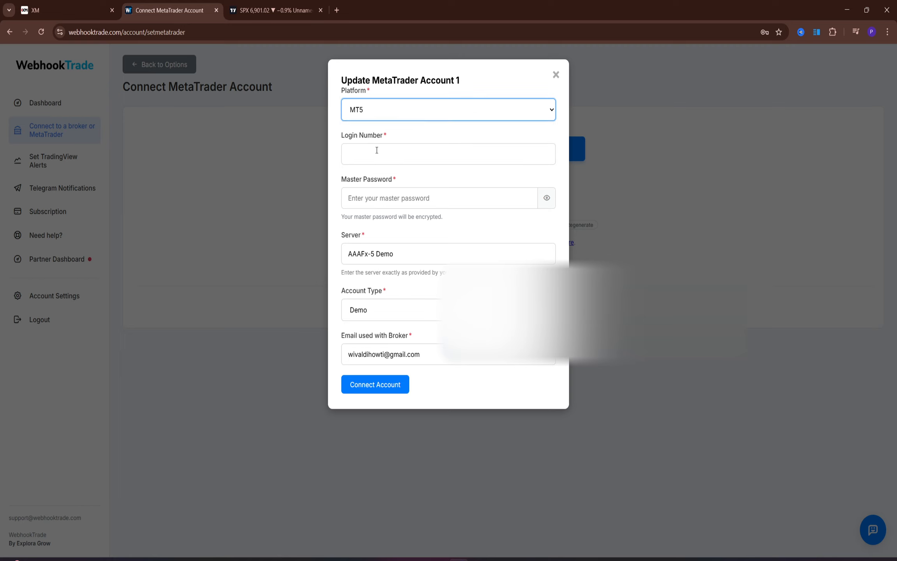
click(375, 151)
click(386, 152)
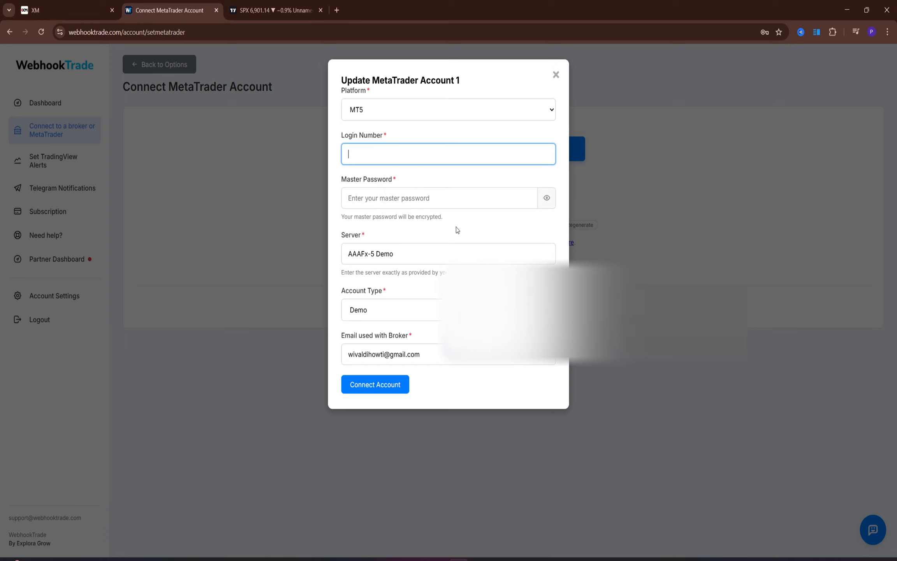
click(482, 195)
click(489, 160)
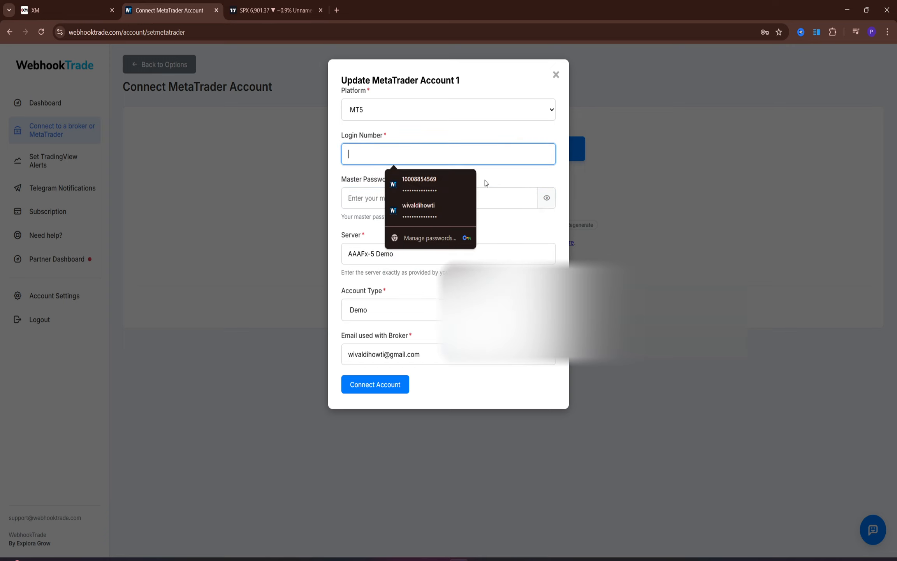
click(482, 190)
click(435, 257)
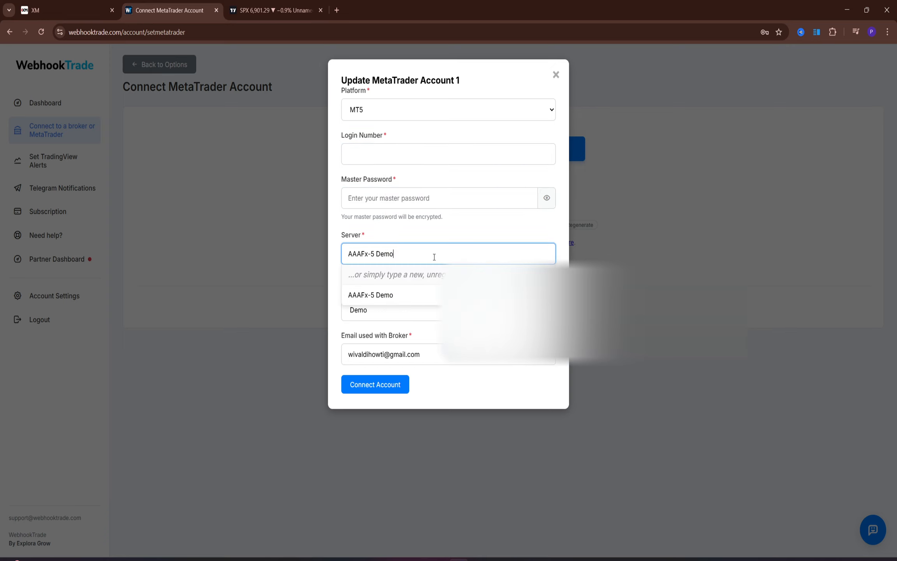
click(297, 268)
Reopen the MetaTrader Account 1 form and clear the prefilled login number.
click(475, 155)
click(398, 251)
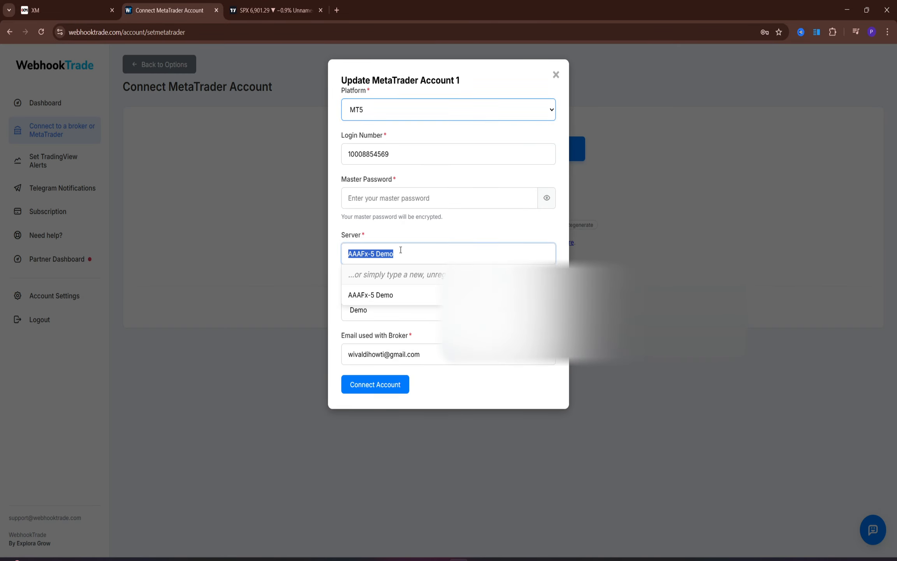
click(383, 153)
double_click(383, 152)
key(BackSpace)
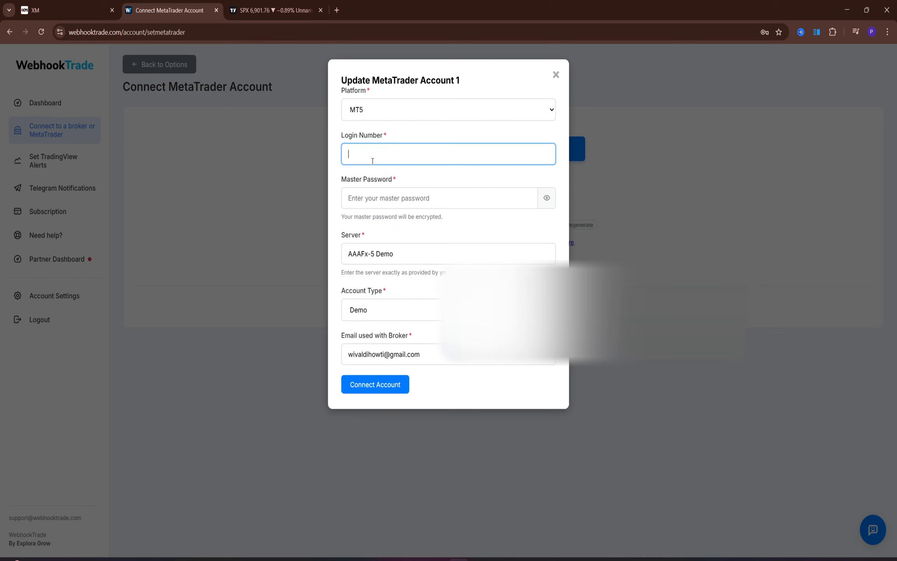
Clear the server name in the account form and browse the list of available broker servers.
click(401, 254)
drag(401, 254, 360, 253)
key(BackSpace)
key(BackSpace)
key(BackSpace)
key(BackSpace)
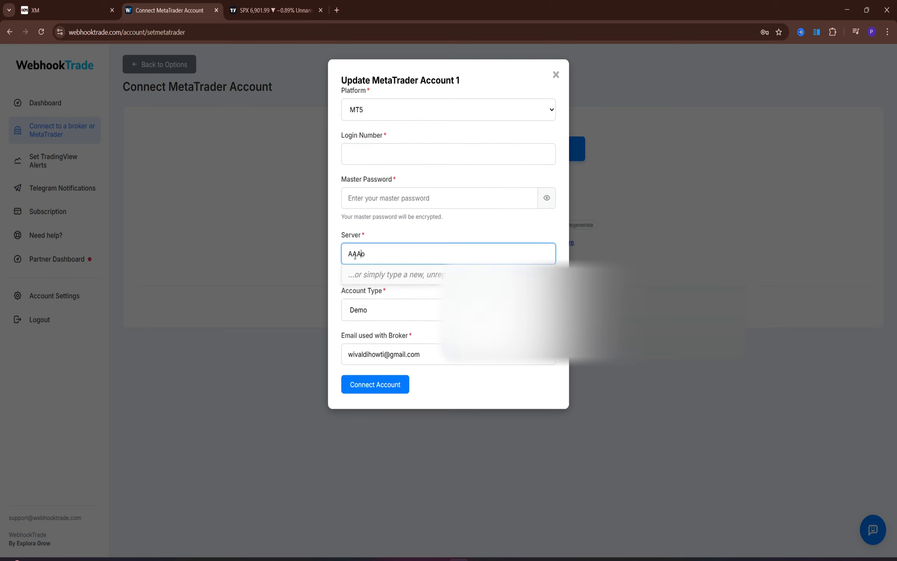
scroll(407, 275, down, 10)
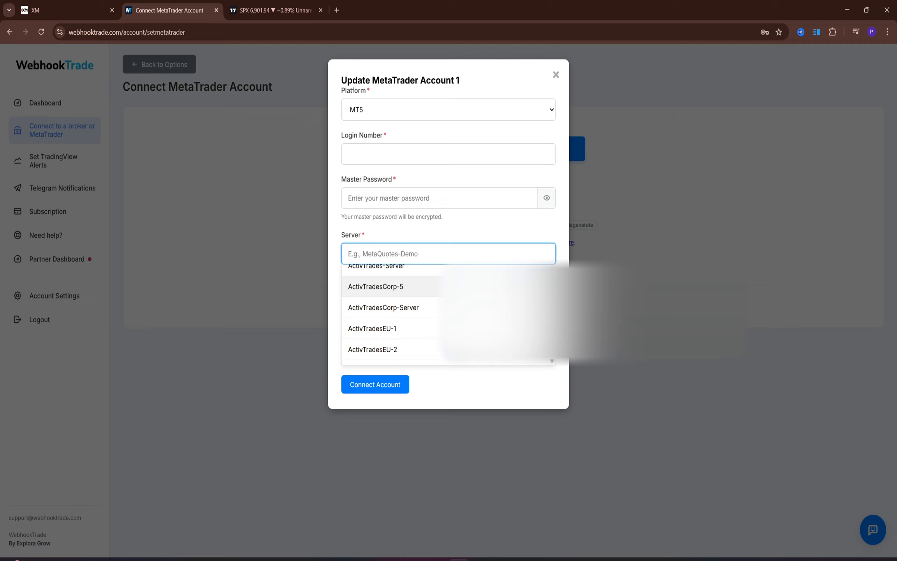
click(339, 238)
Look at the account type choices and the field for the email used with the broker.
click(378, 314)
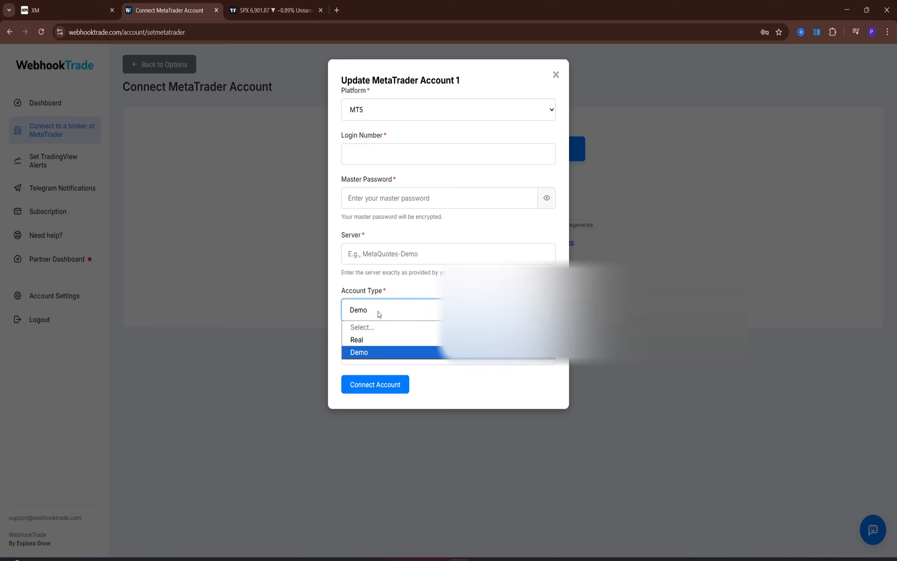
click(379, 314)
drag(440, 360, 325, 360)
Reopen the account form, clear the broker email and login number, and dismiss the form.
click(492, 159)
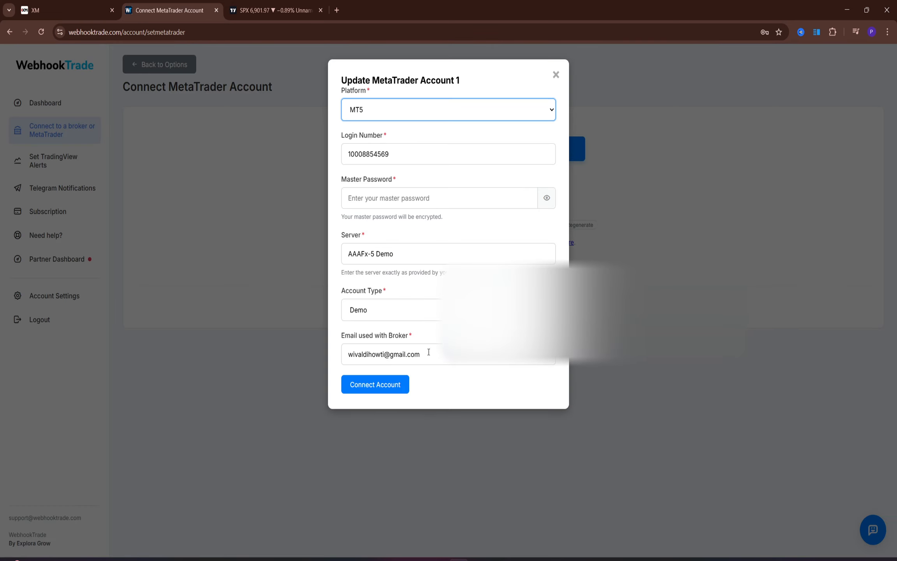
drag(428, 352, 281, 355)
key(BackSpace)
drag(394, 156, 346, 155)
key(BackSpace)
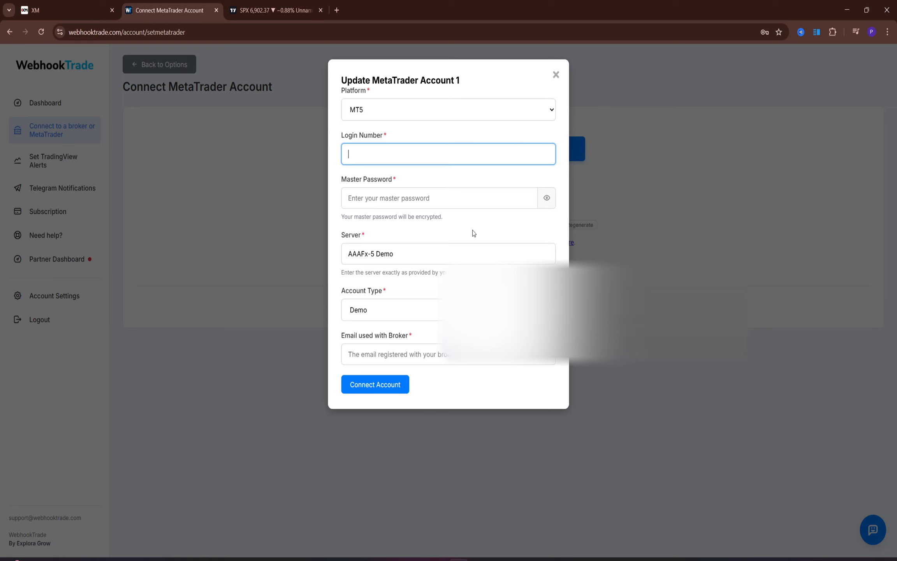
click(599, 246)
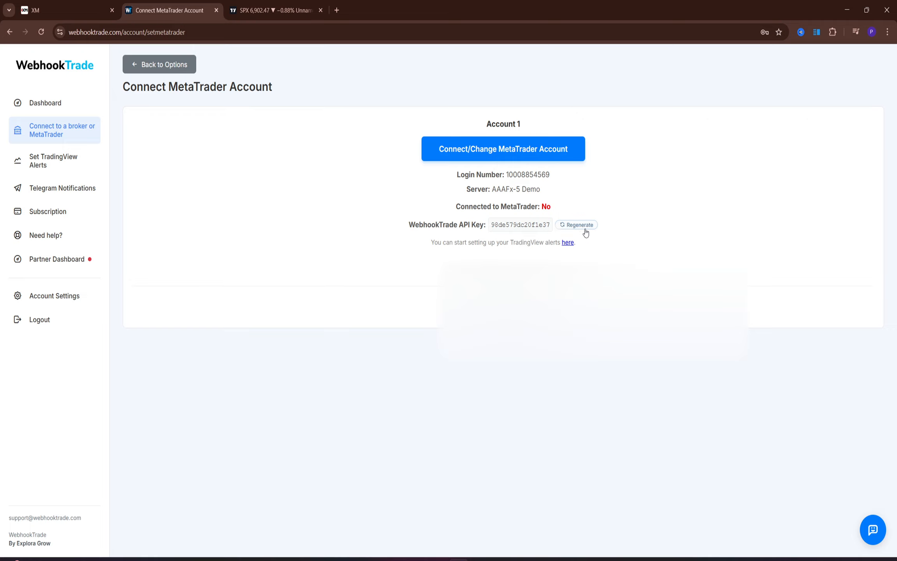
Highlight the WebhookTrade API key entry listed for Account 1.
drag(517, 224, 441, 225)
click(359, 247)
Switch to TradingView and start creating an alert on the SPX chart.
click(272, 10)
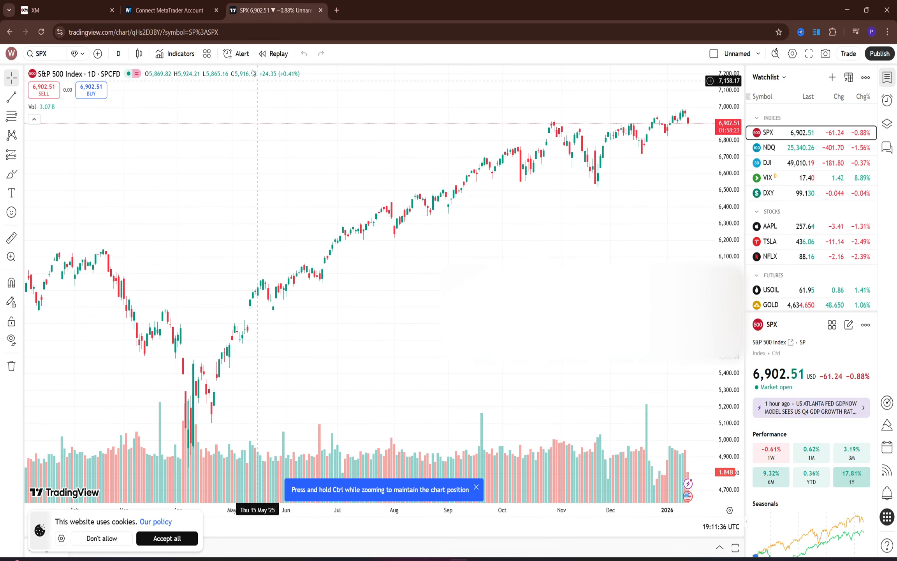
click(240, 54)
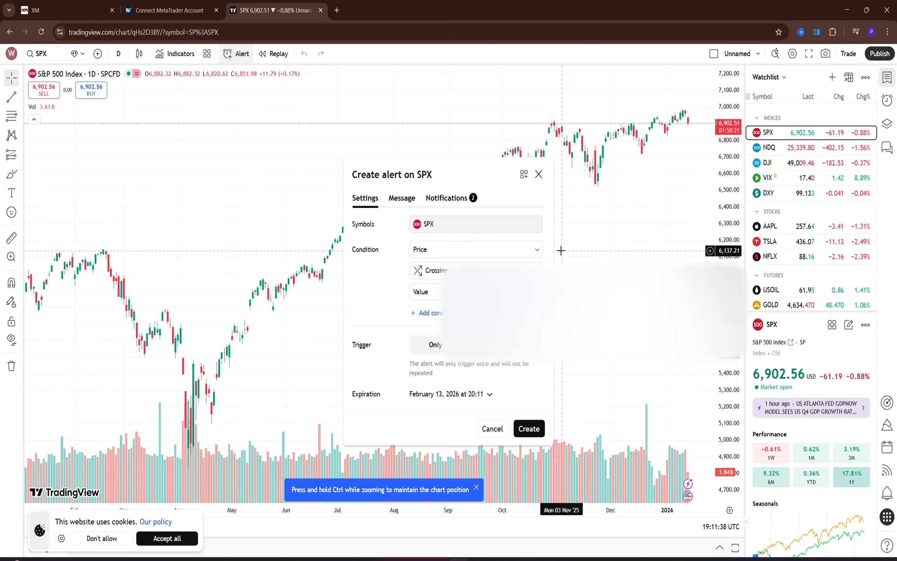
Look through the SPX alert's condition choices for price source, crossing type and comparison value.
click(534, 253)
click(536, 249)
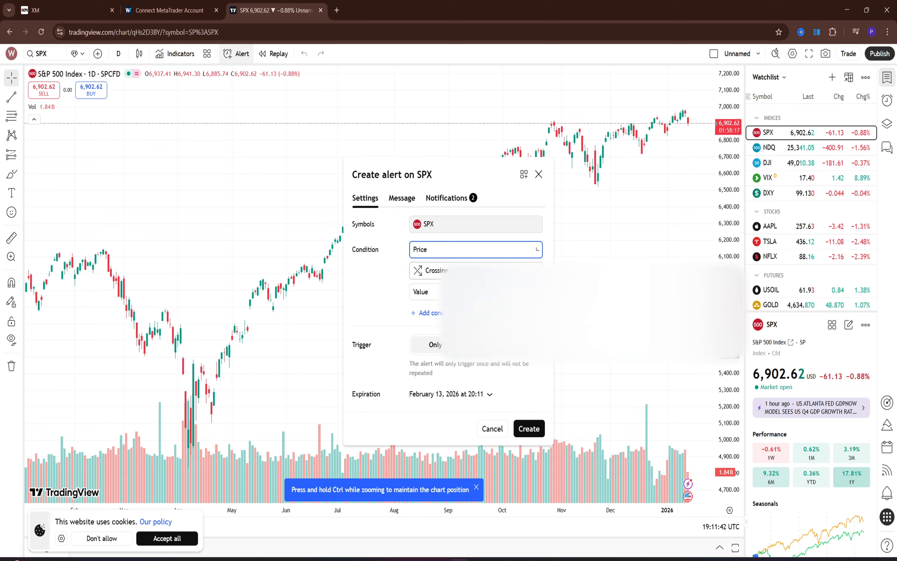
click(533, 270)
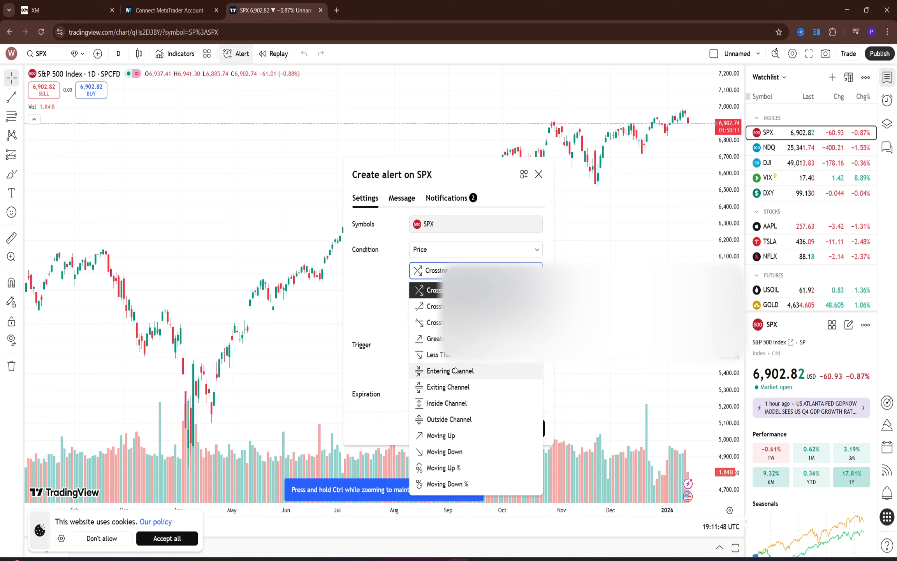
click(385, 268)
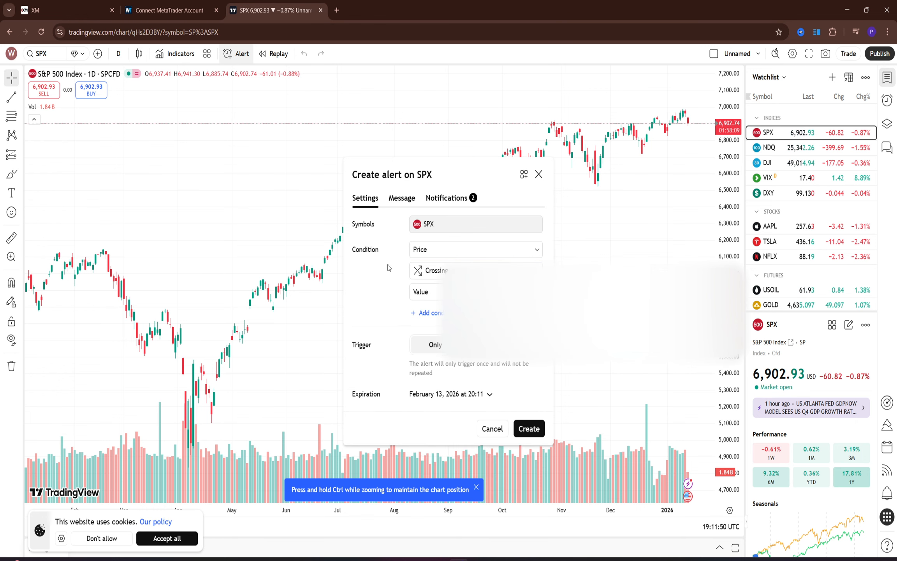
click(442, 291)
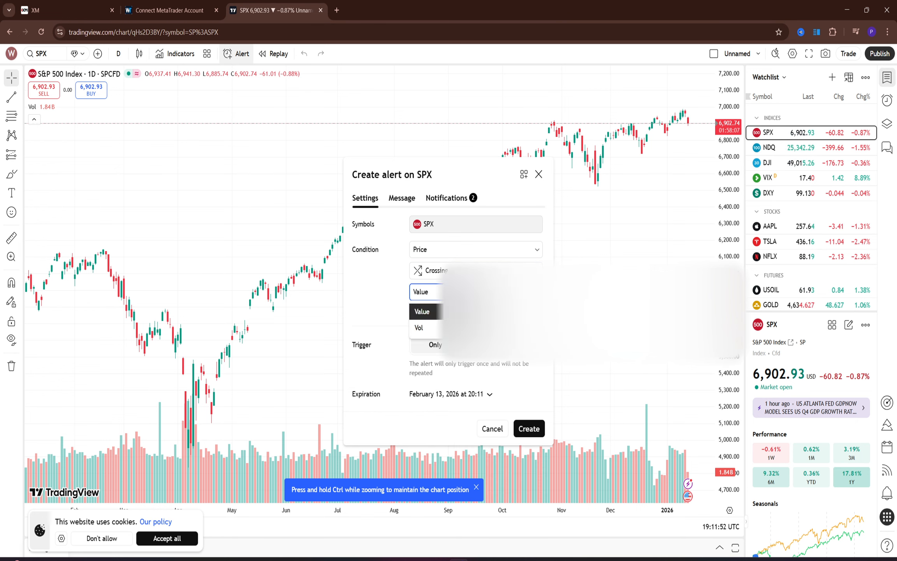
click(441, 291)
click(442, 292)
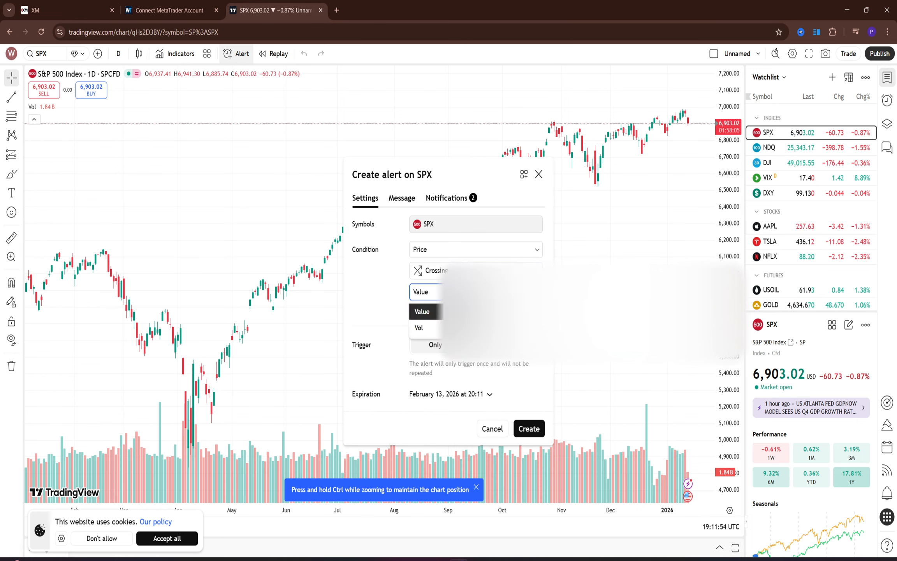
click(441, 291)
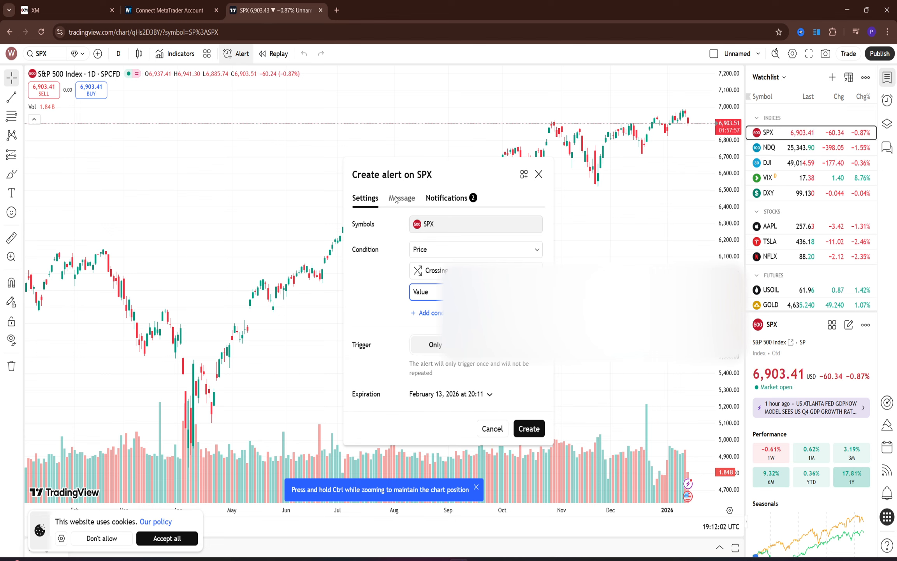
Try to enable the Webhook URL notification for the SPX alert.
click(447, 198)
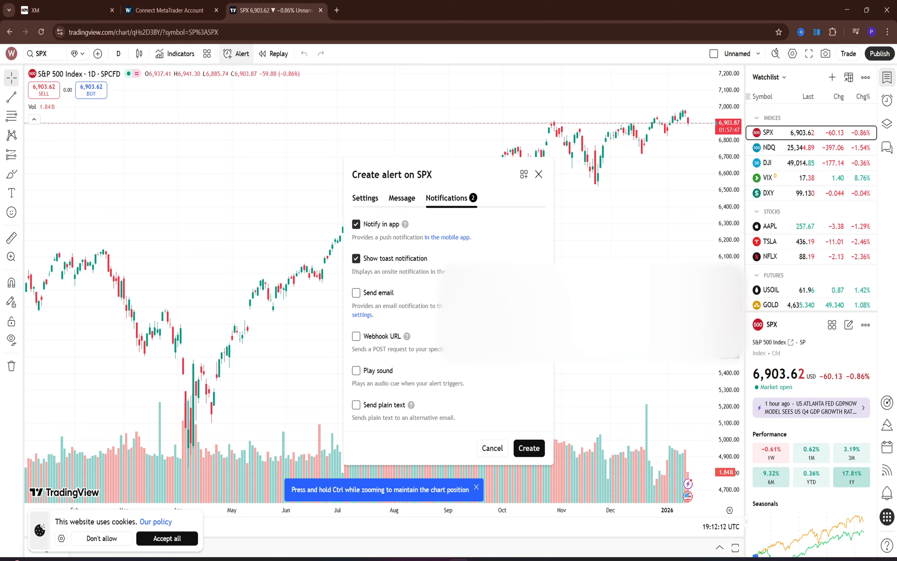
click(356, 337)
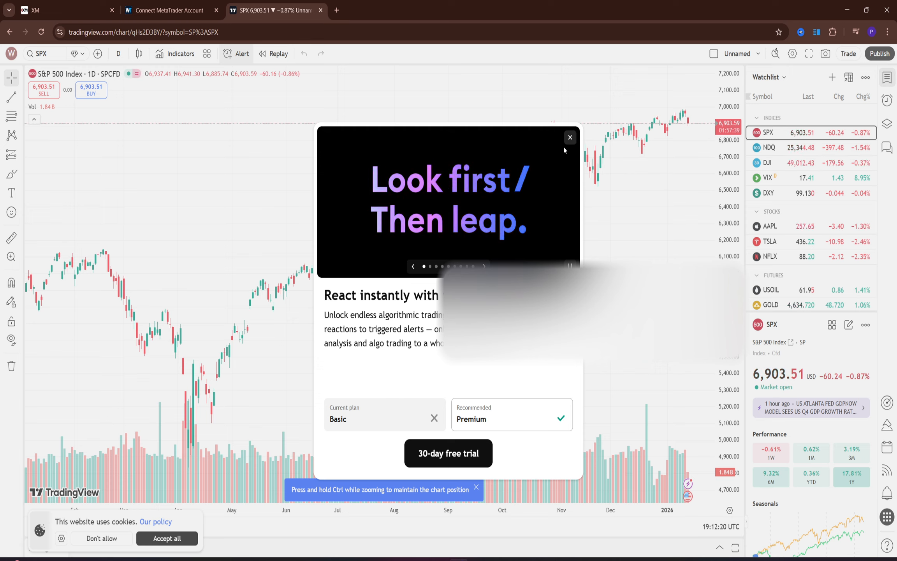
Request the 30-day free trial as a non-professional (private) subscriber and review the features of the subscription plans.
click(454, 457)
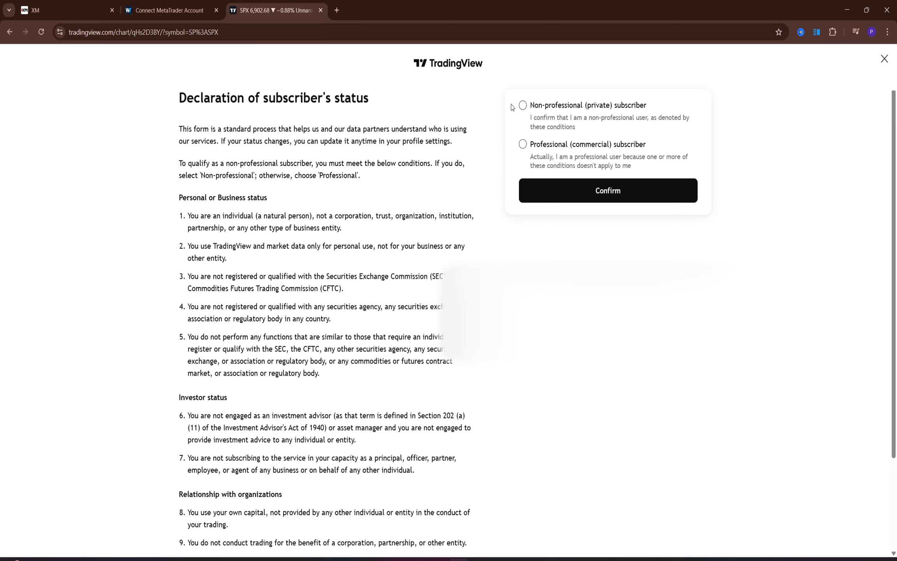
click(523, 105)
click(570, 193)
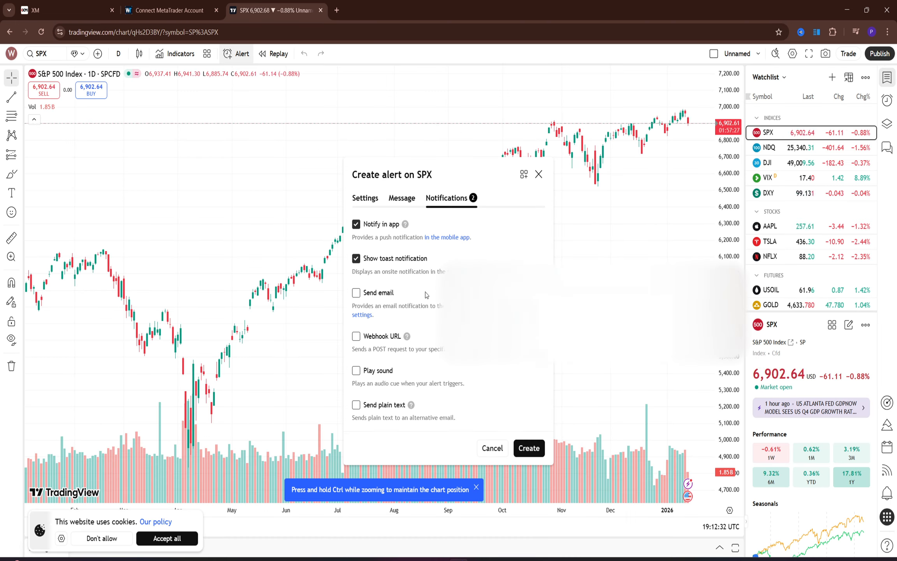
scroll(245, 144, down, 5)
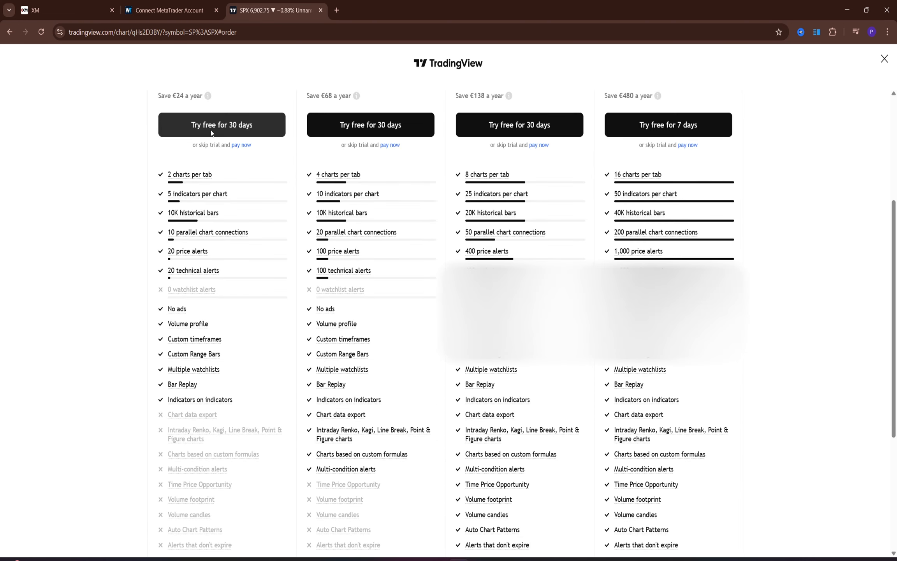
Leave the subscription plans, retry enabling the Webhook URL notification for the SPX alert, and dismiss the upgrade offer.
scroll(236, 115, up, 5)
click(9, 32)
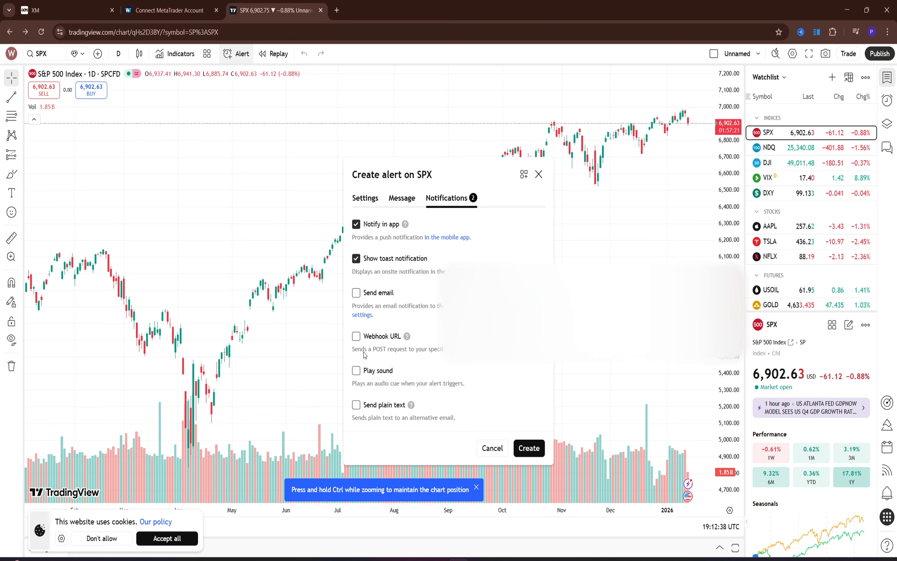
click(354, 339)
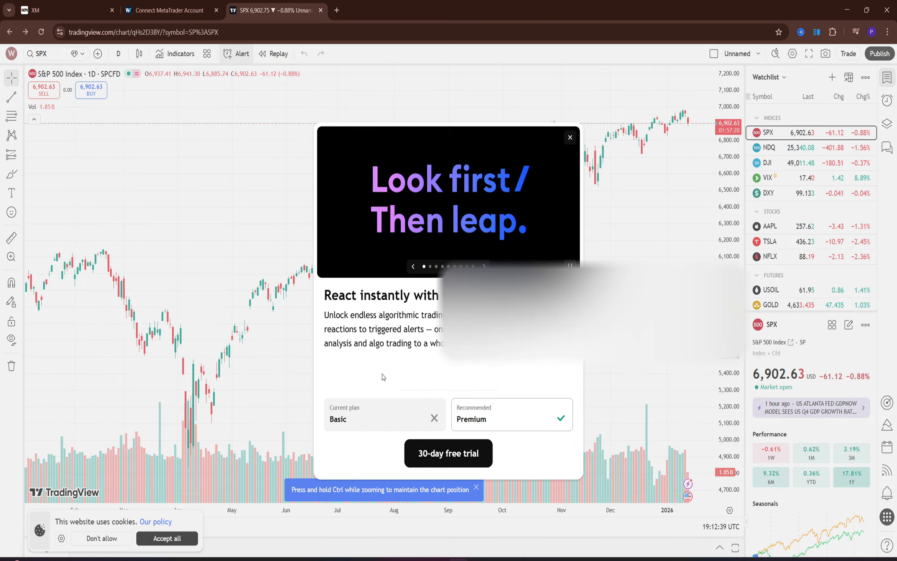
click(570, 137)
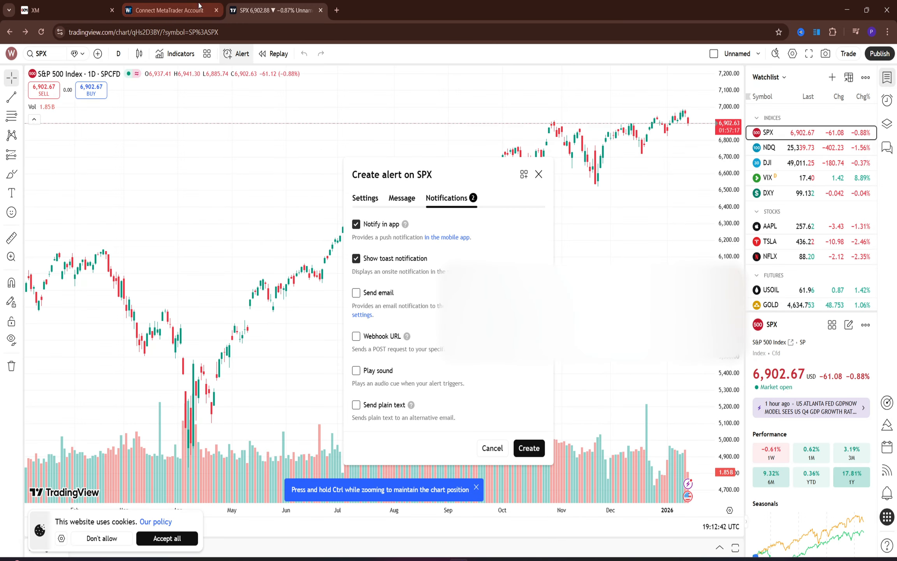
Switch to WebhookTrade and examine the WebhookTrade API key of the MetaTrader account.
click(186, 6)
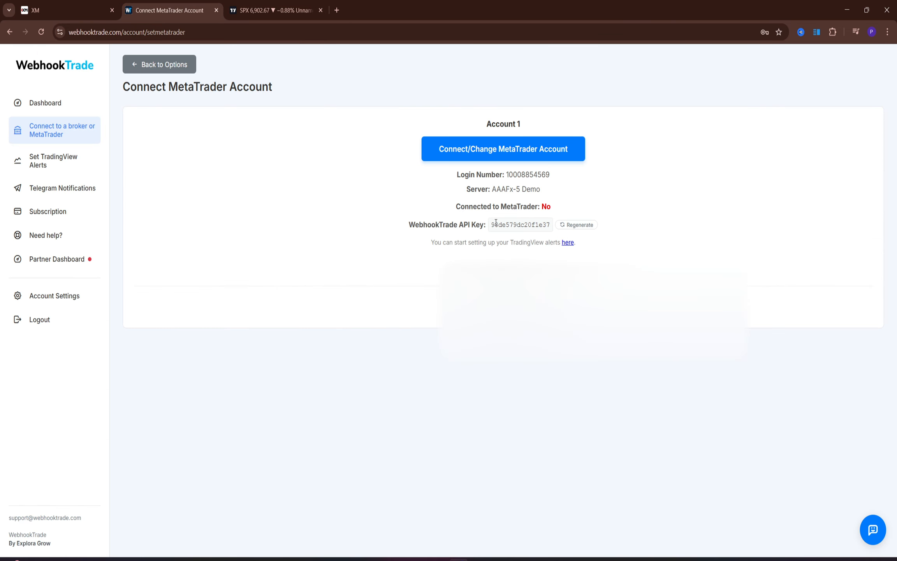
drag(496, 223, 607, 222)
click(635, 205)
Return to the SPX chart in TradingView and discard the alert without creating it.
click(268, 10)
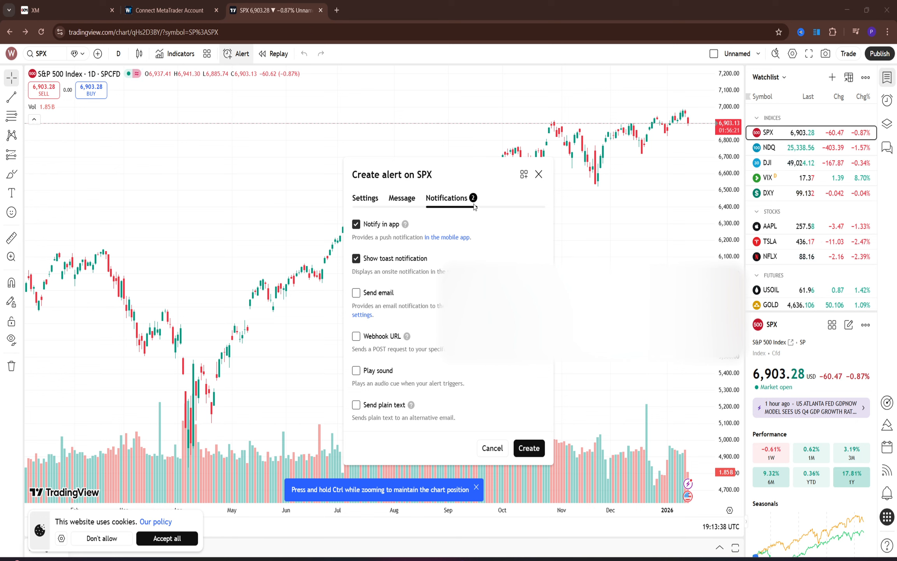
key(Escape)
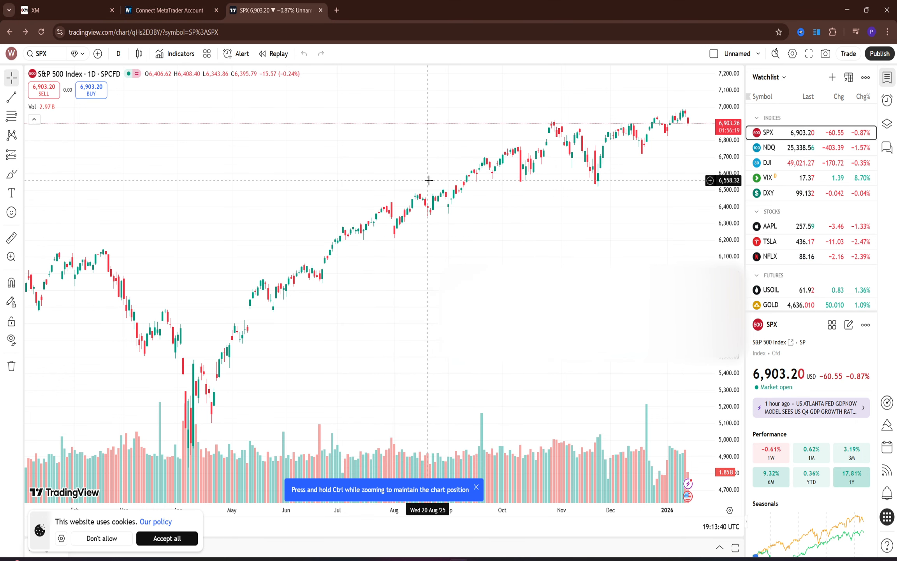